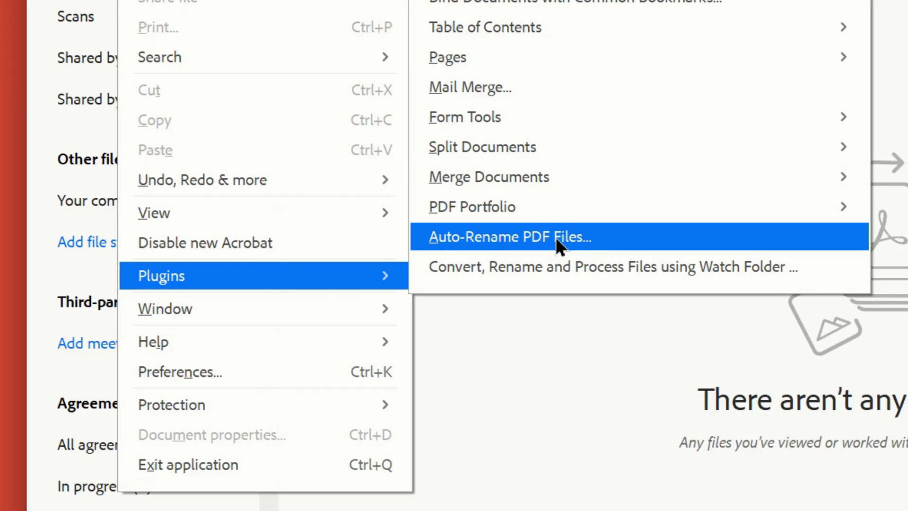
Start Auto-Rename PDF Files and add a renaming rule that finds "invoice" and skips other rules if it matches
left_click(637, 237)
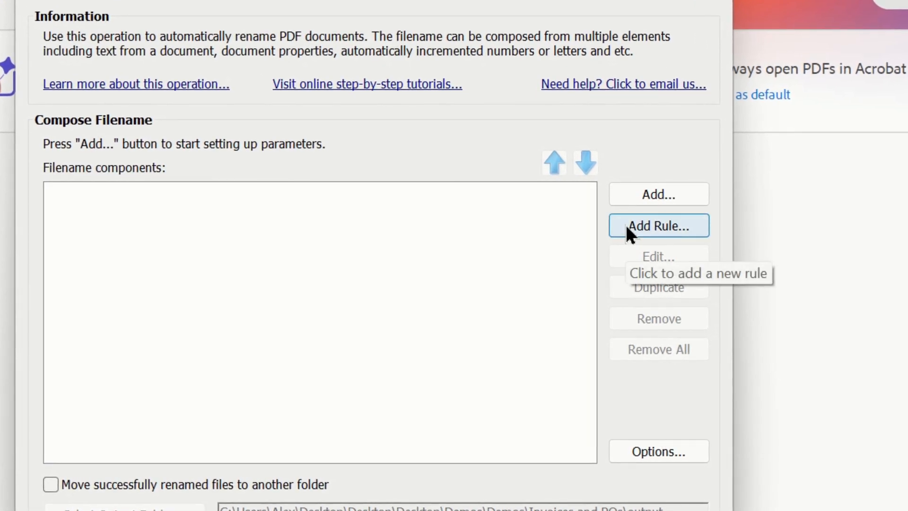
left_click(626, 225)
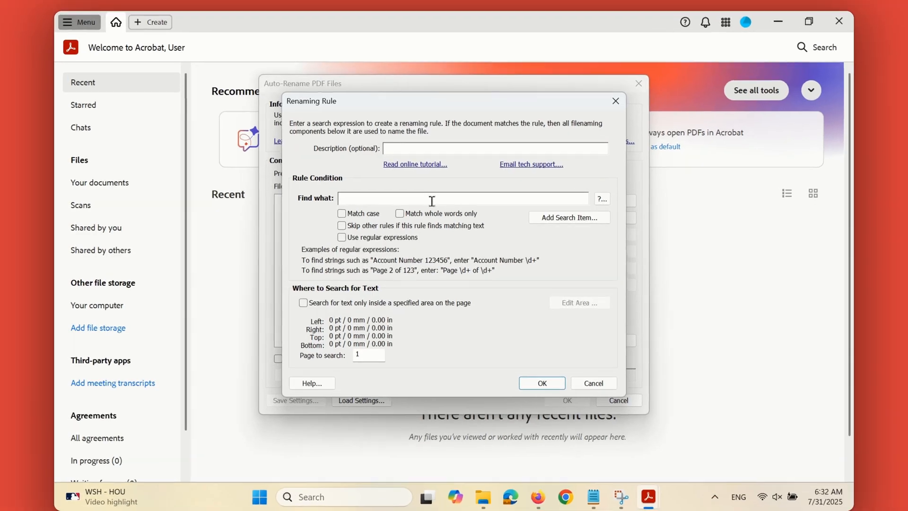
left_click(434, 200)
type("invo")
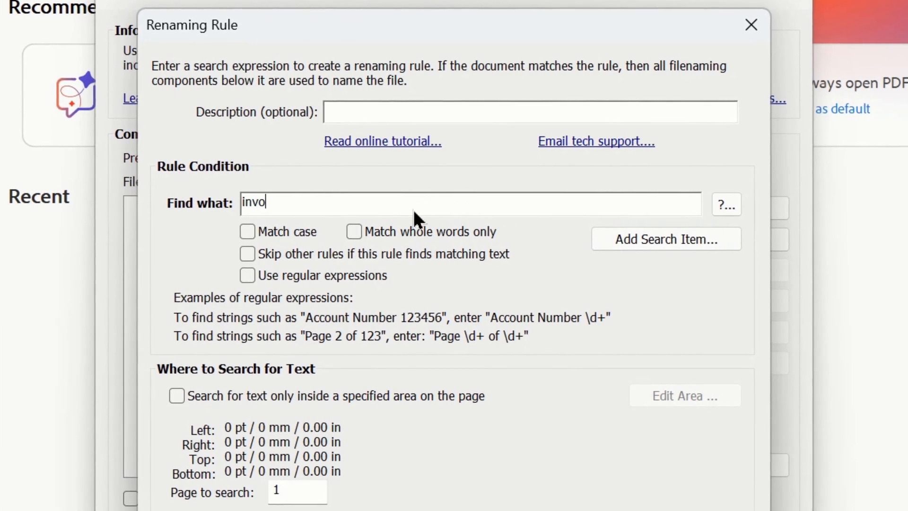
type("ice")
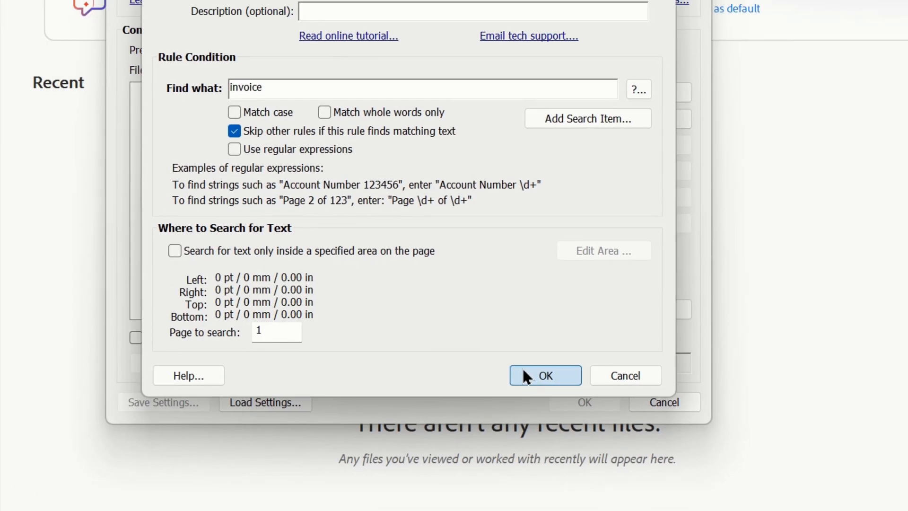
left_click(525, 376)
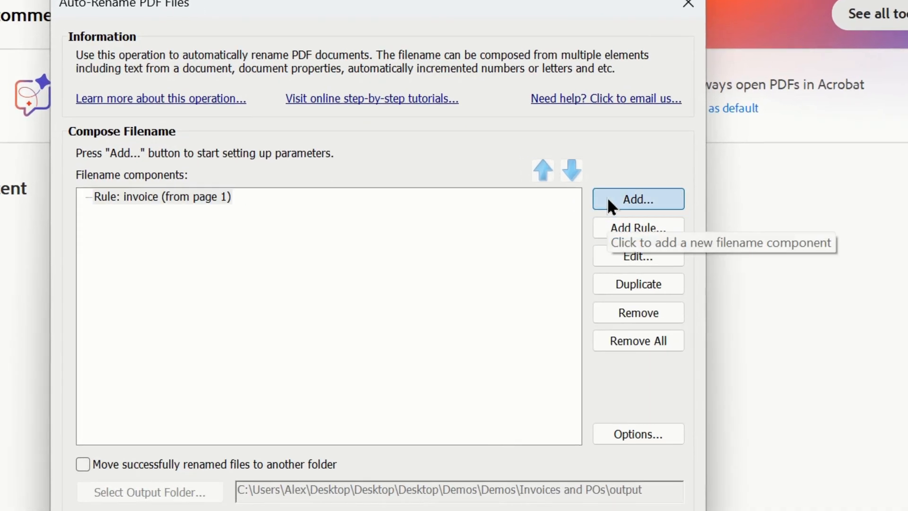
Add the custom text "Invoice_" as a filename component under the invoice rule
left_click(579, 200)
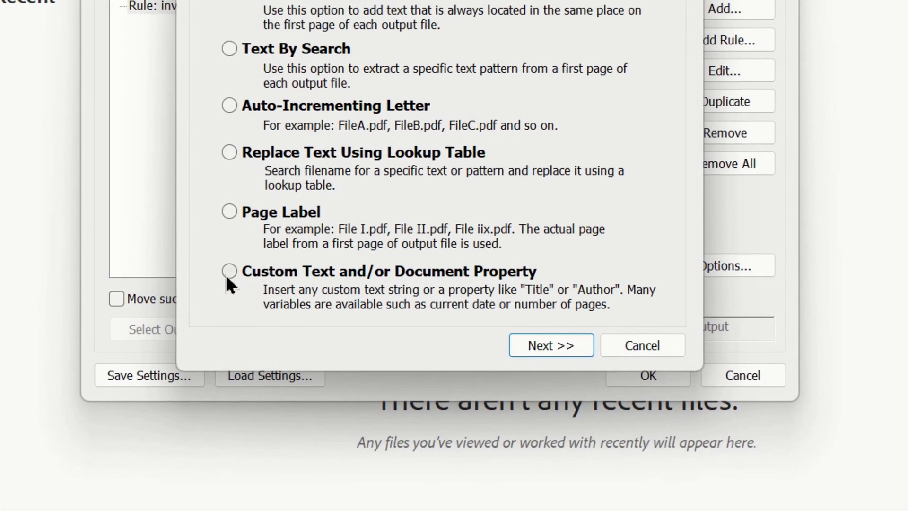
left_click(227, 276)
left_click(524, 335)
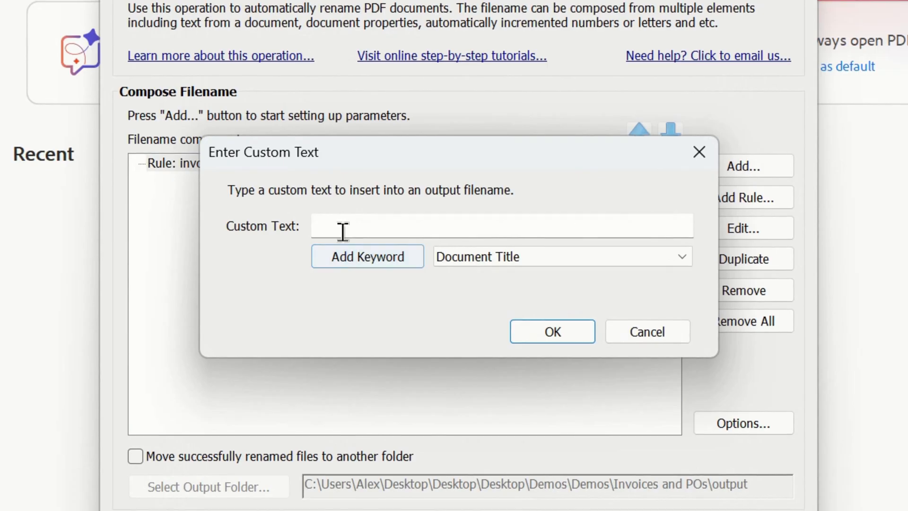
left_click(334, 225)
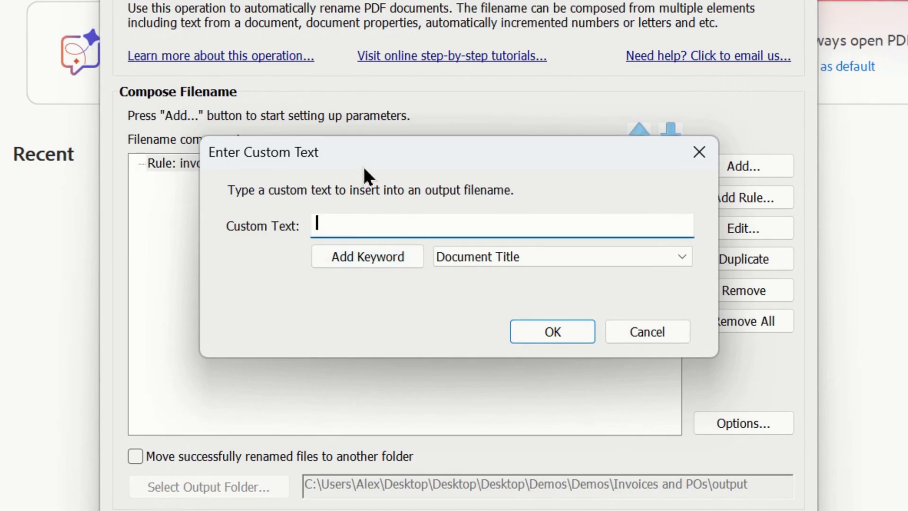
type("In")
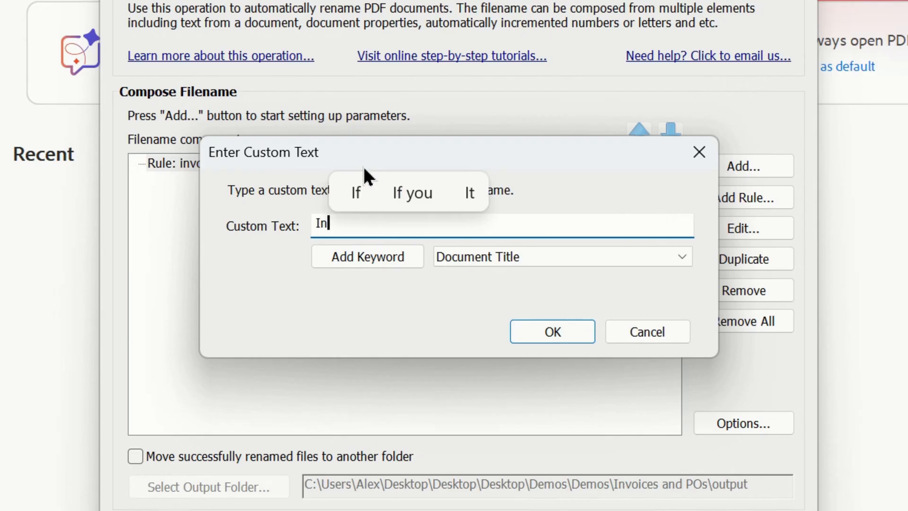
type("voice")
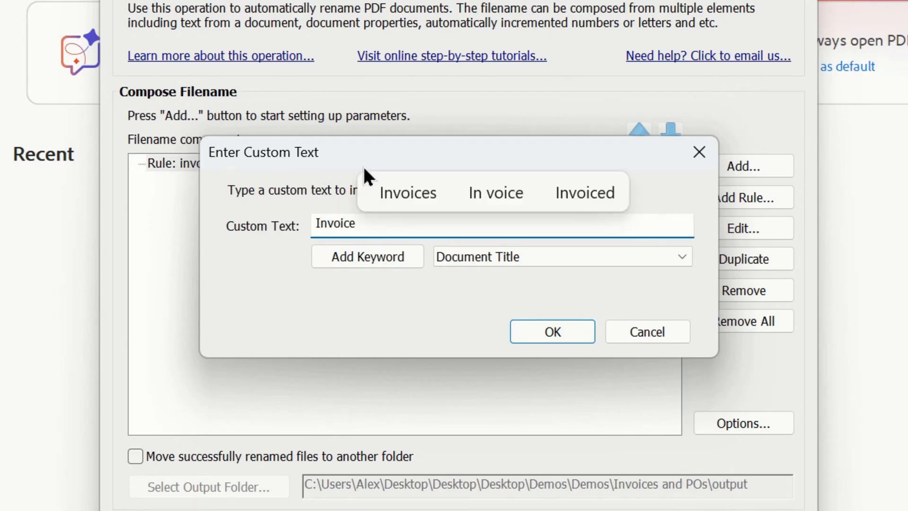
type("_")
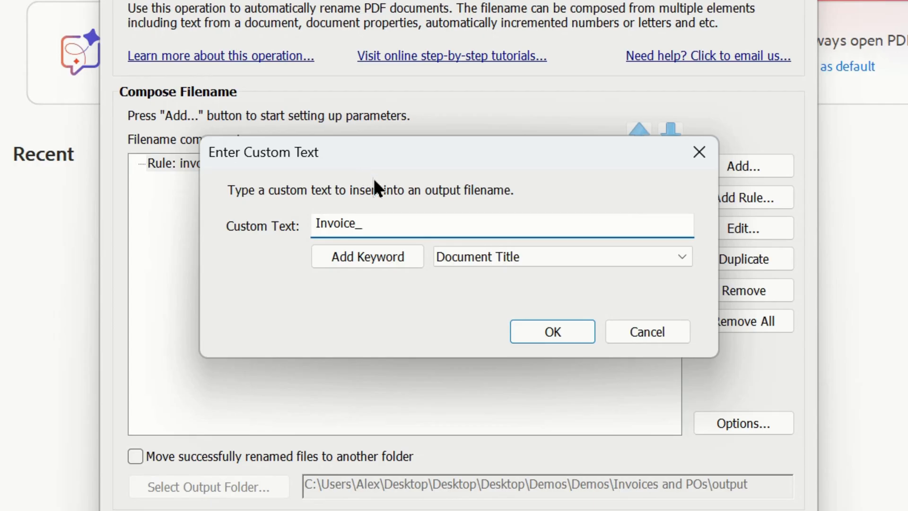
left_click(530, 325)
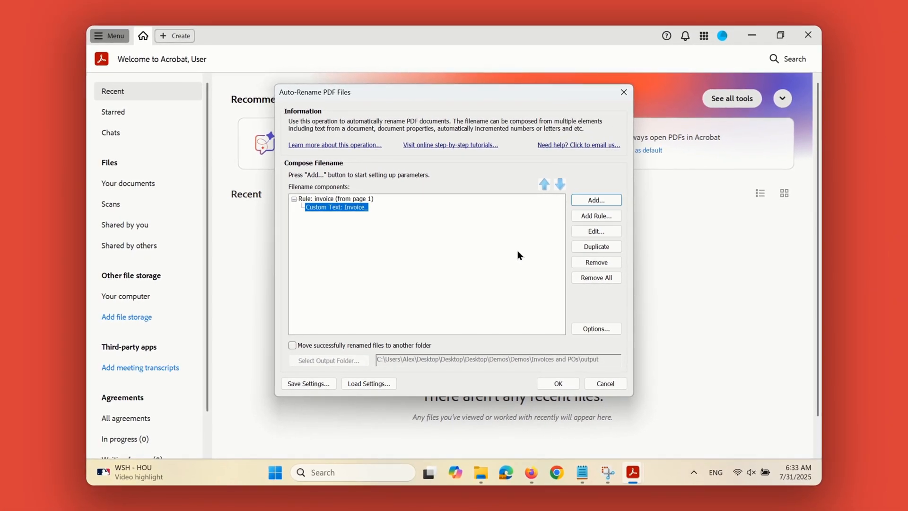
Add a Text By Search component to the invoice rule, finding "Invoice[ :#]+(\w+)" with custom text formatting "\1"
left_click(579, 199)
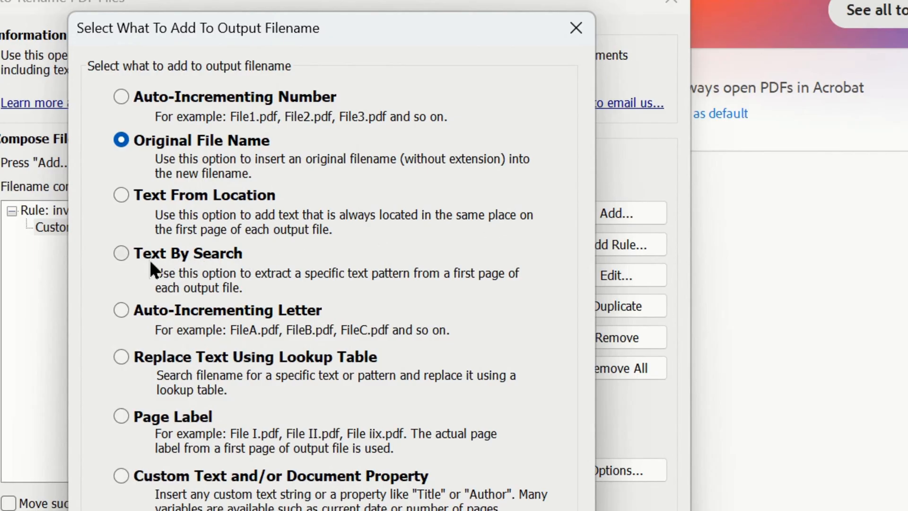
left_click(122, 253)
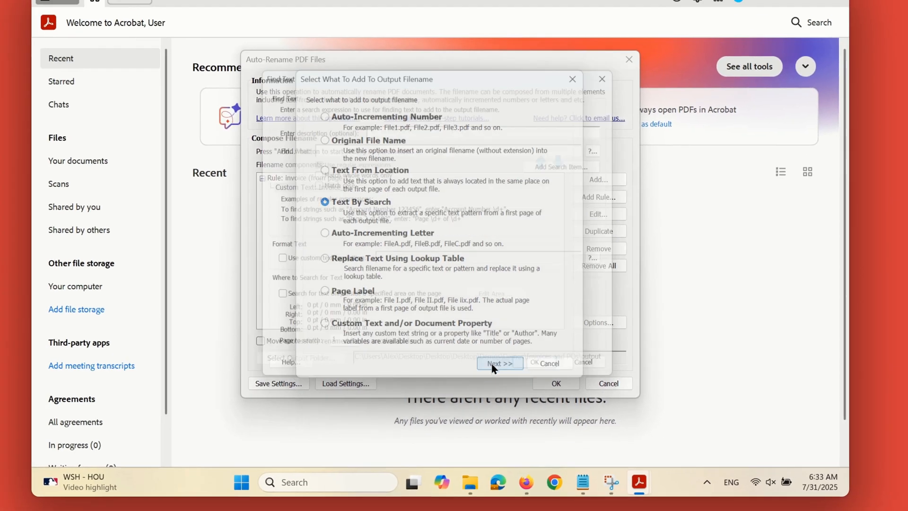
left_click(426, 355)
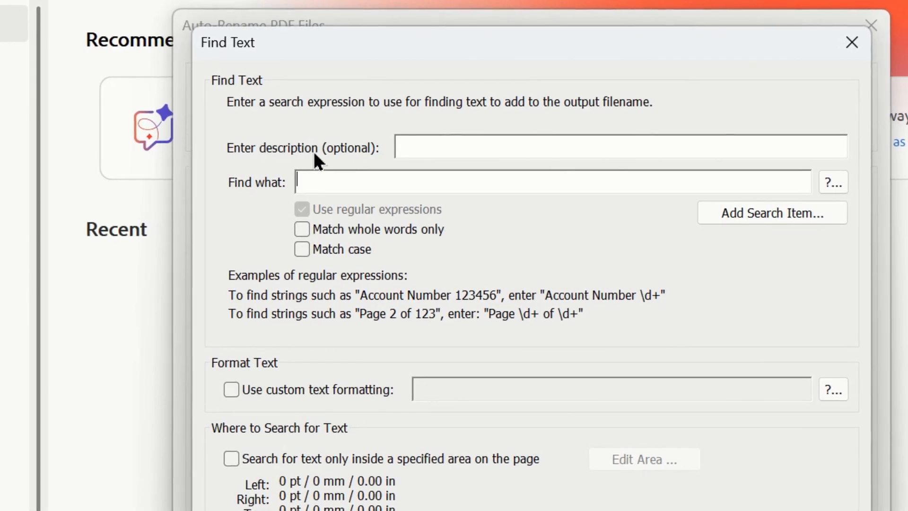
type("Invoice[ :#]+(\\w+)")
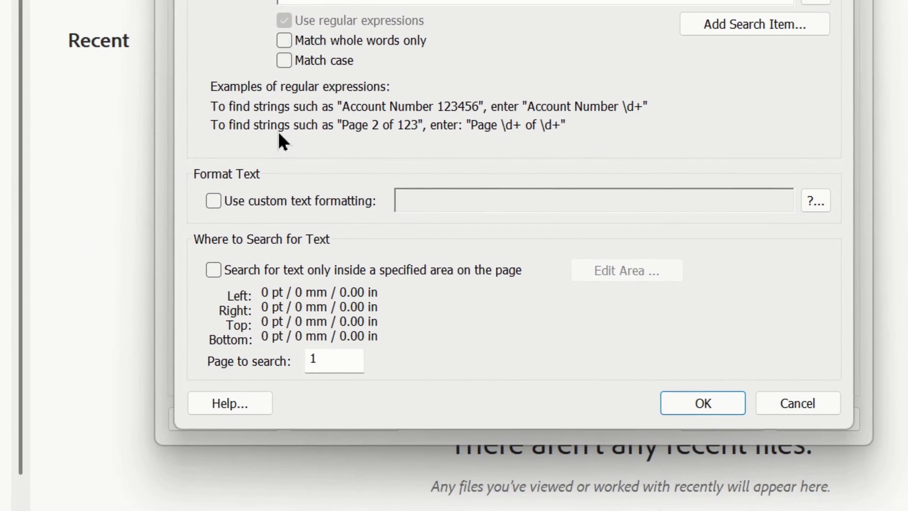
left_click(216, 186)
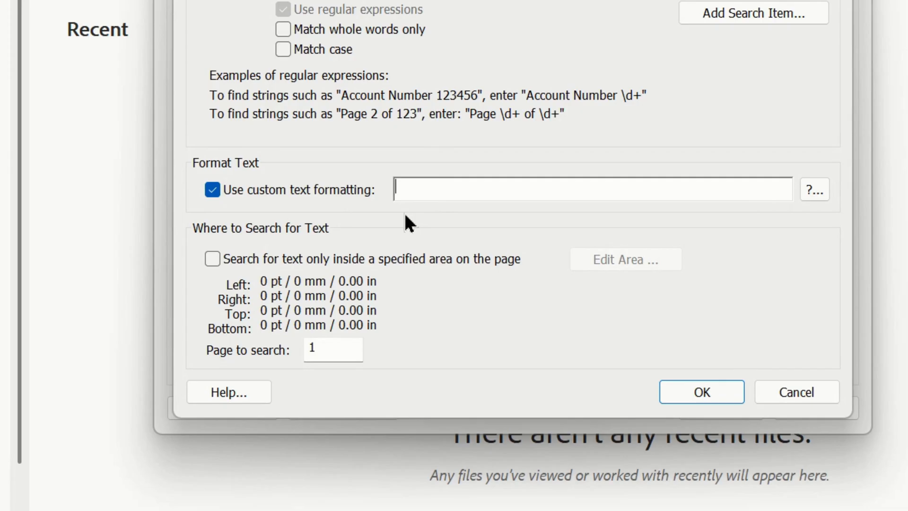
type("\\1")
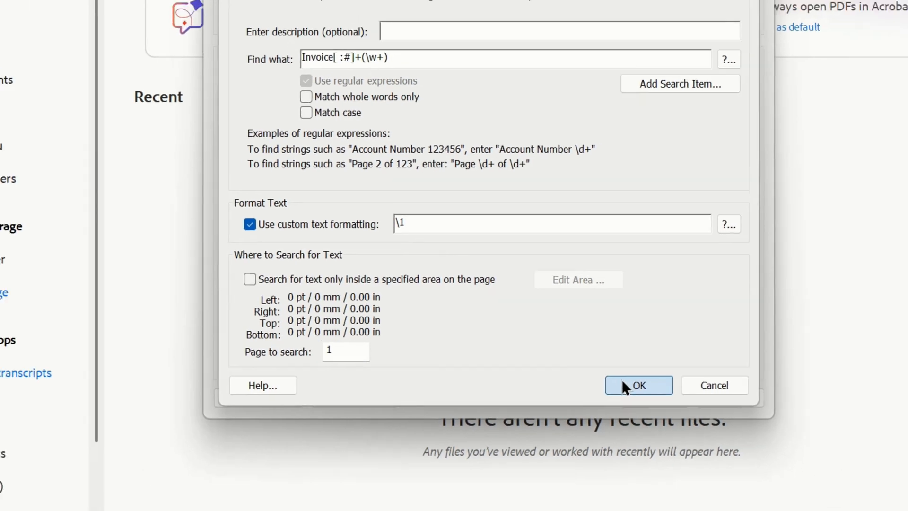
left_click(681, 387)
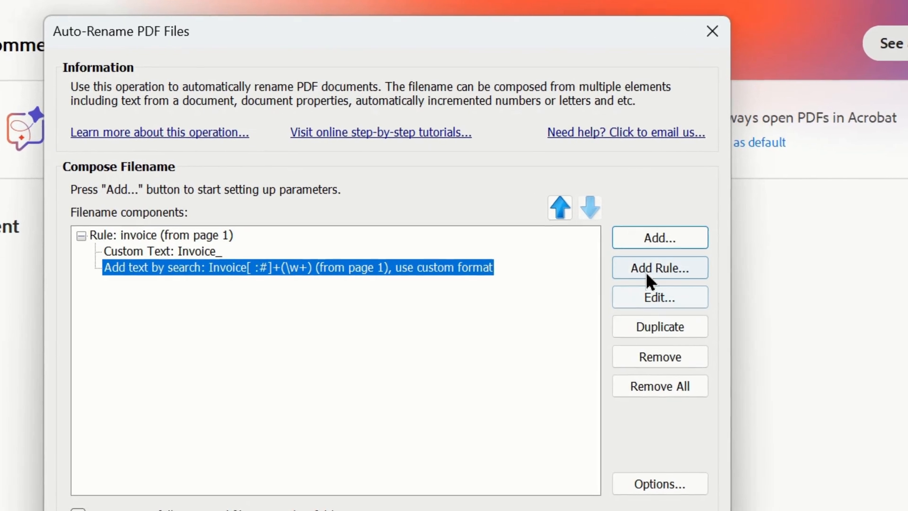
Add a top-level renaming rule that finds "purchase order" and skips other rules if it matches
left_click(598, 216)
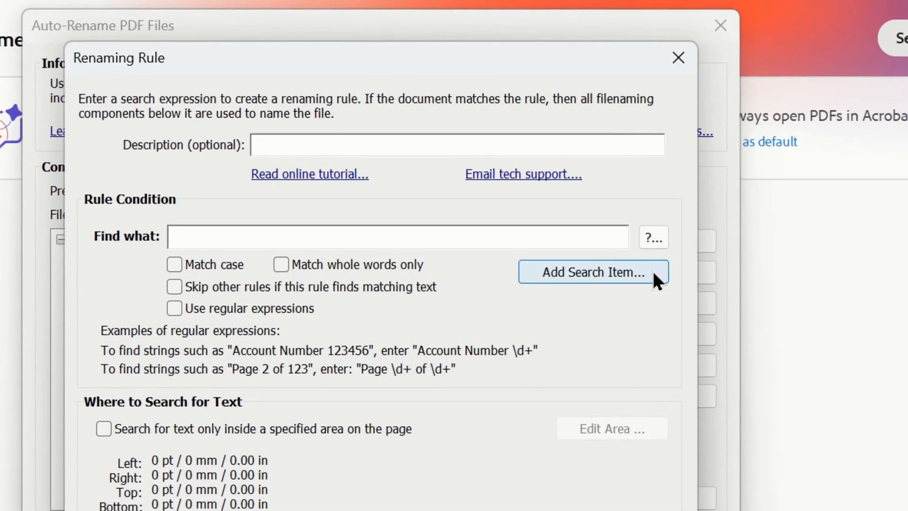
left_click(498, 241)
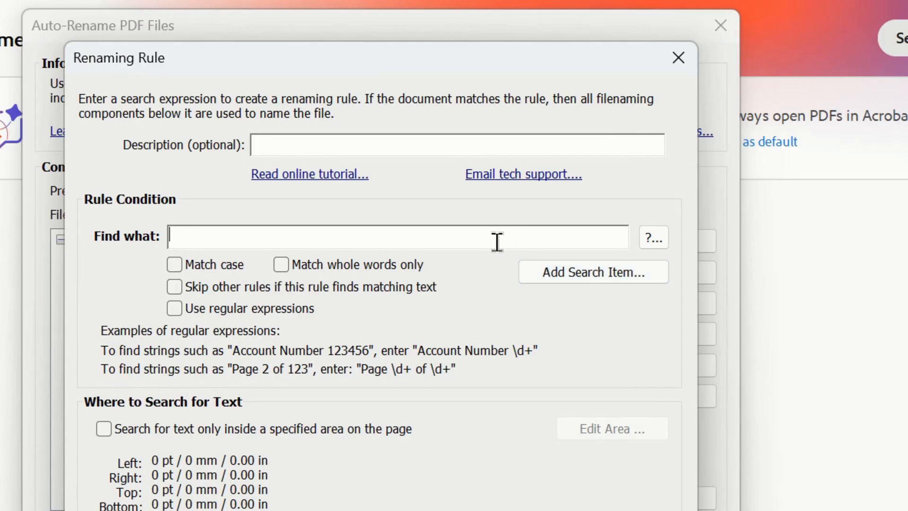
type("purchase or")
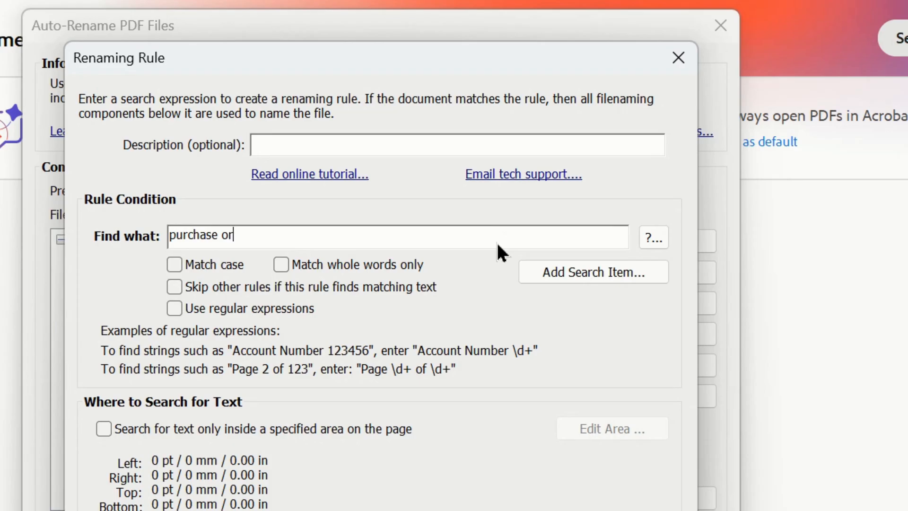
type("der")
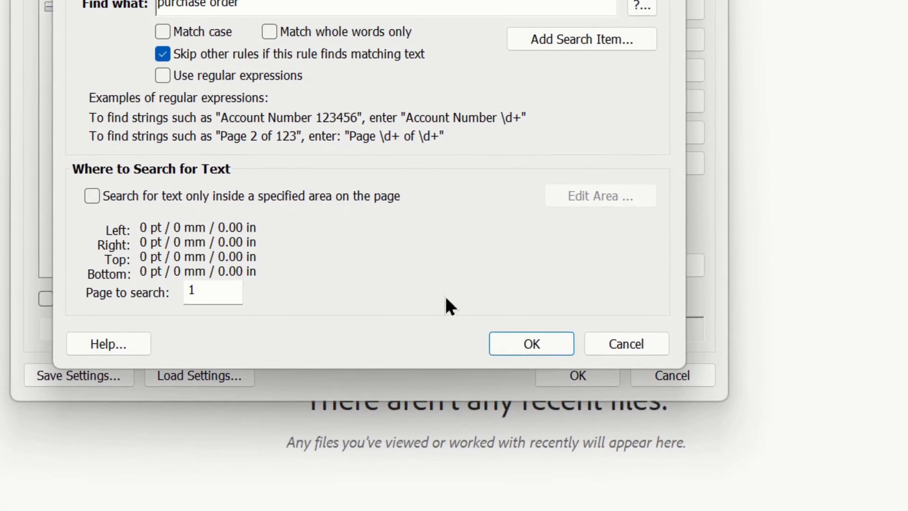
left_click(512, 346)
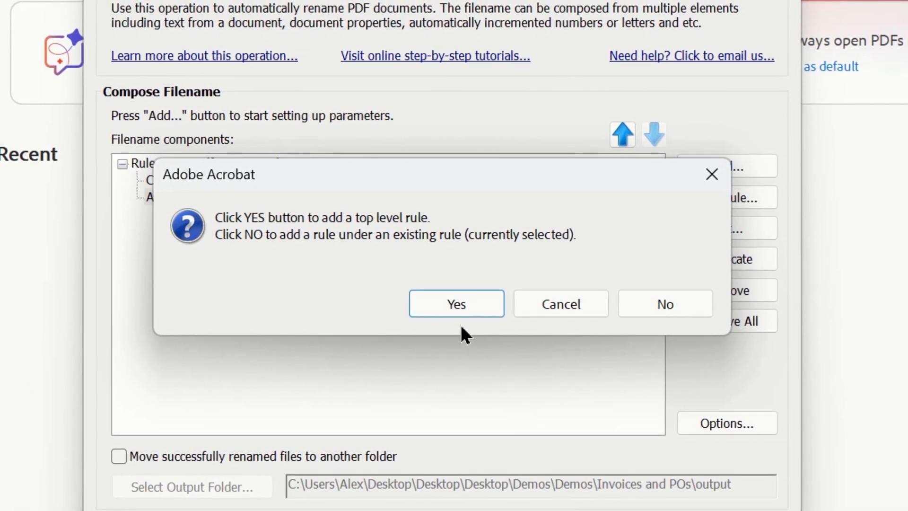
left_click(449, 310)
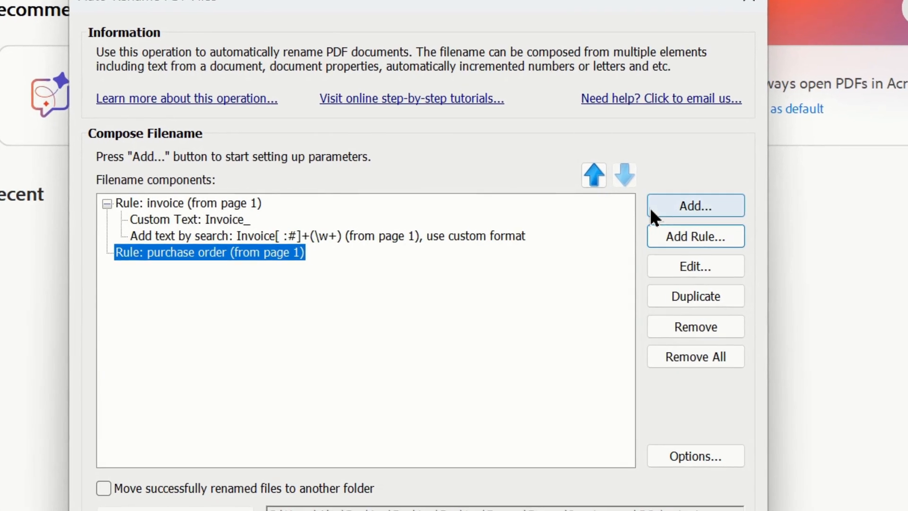
Add the custom text "PO_" as a filename component under the purchase order rule
left_click(573, 202)
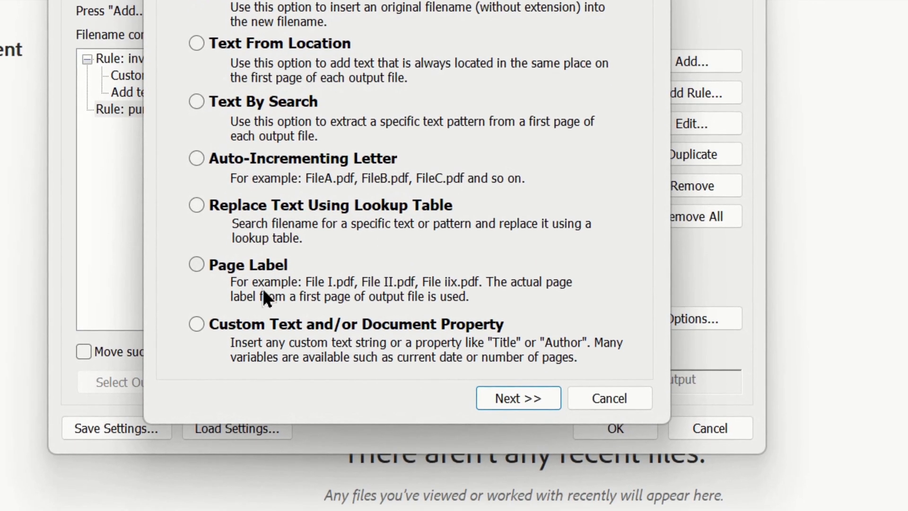
left_click(201, 326)
left_click(504, 393)
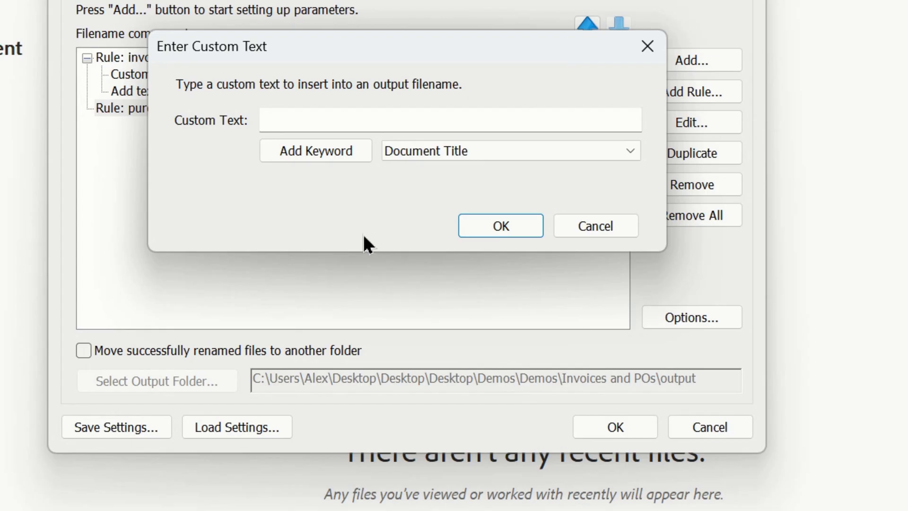
left_click(280, 118)
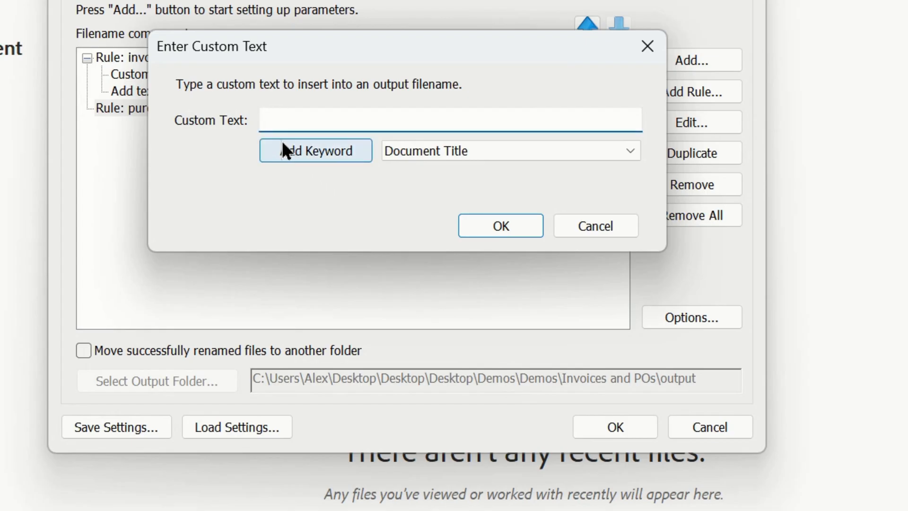
type("PO_")
left_click(483, 227)
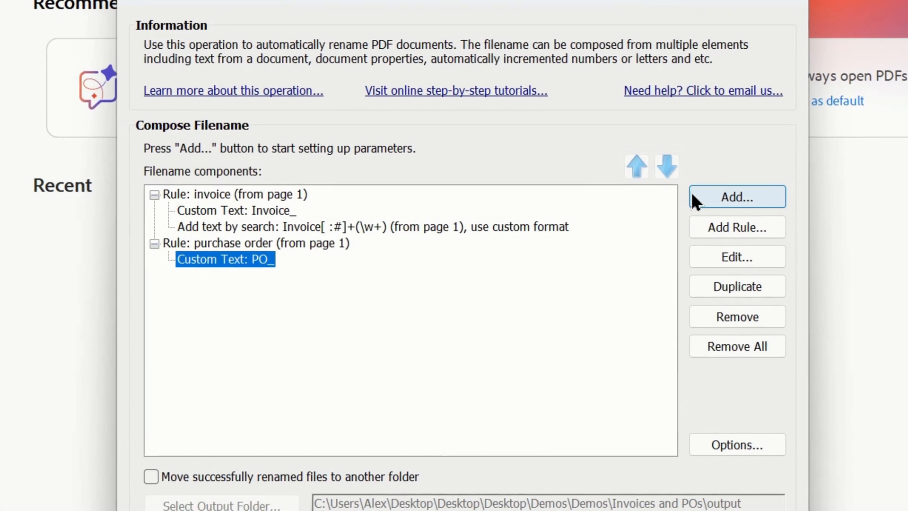
Start a Text From Location component under the purchase order rule, using file 8 from the Invoices and POs folder as the sample PDF
left_click(573, 202)
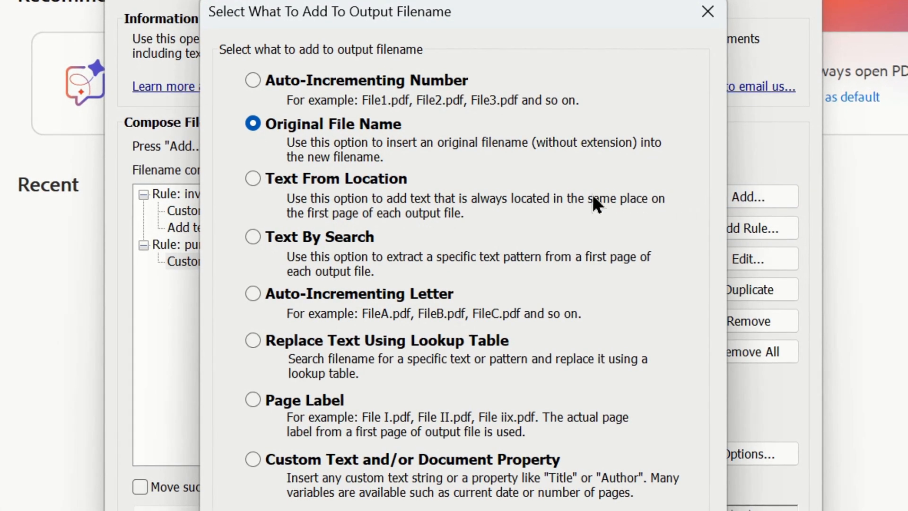
left_click(251, 179)
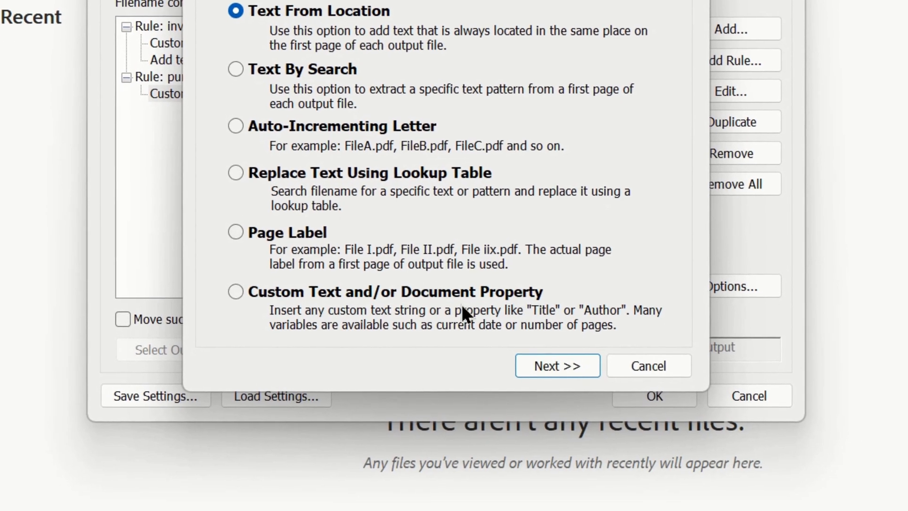
left_click(530, 354)
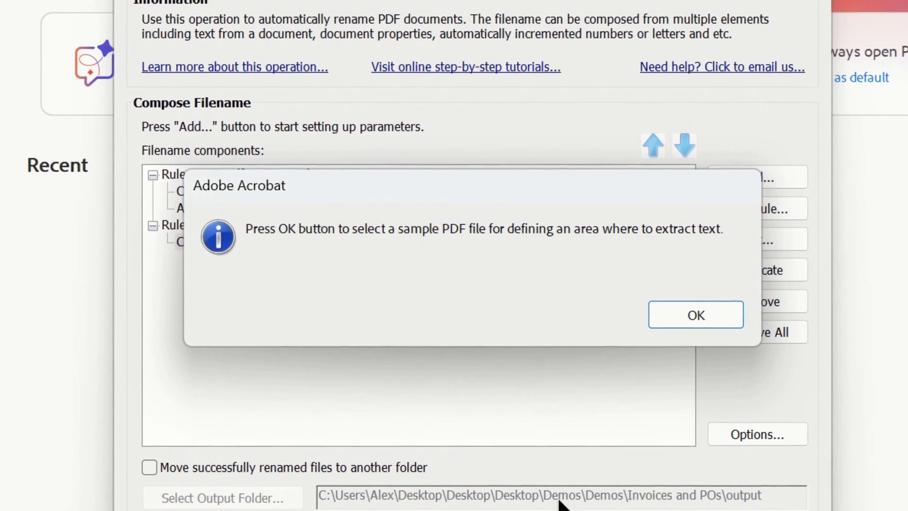
left_click(691, 316)
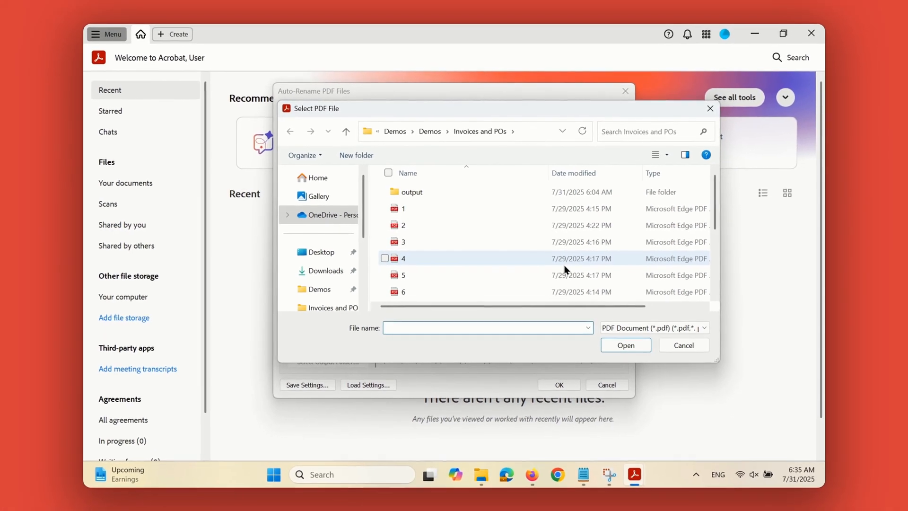
scroll(568, 268, "down", 1)
scroll(563, 268, "down", 1)
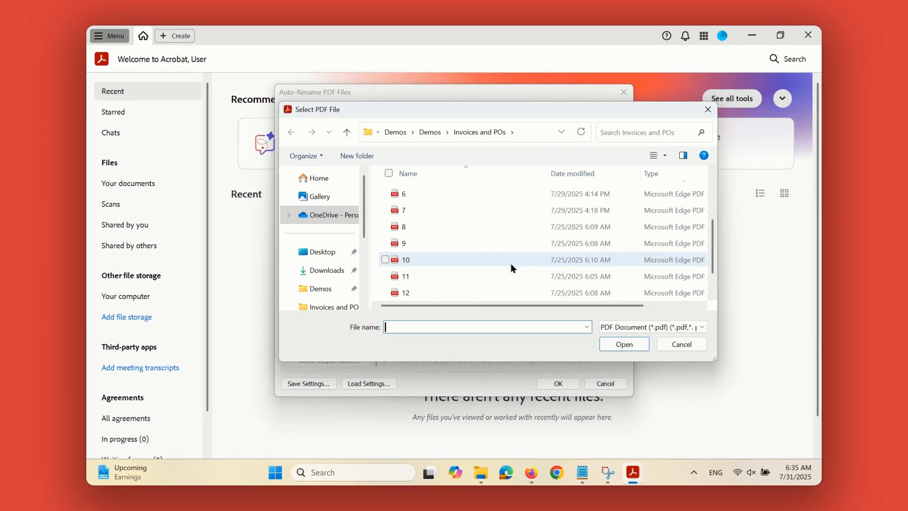
left_click(454, 226)
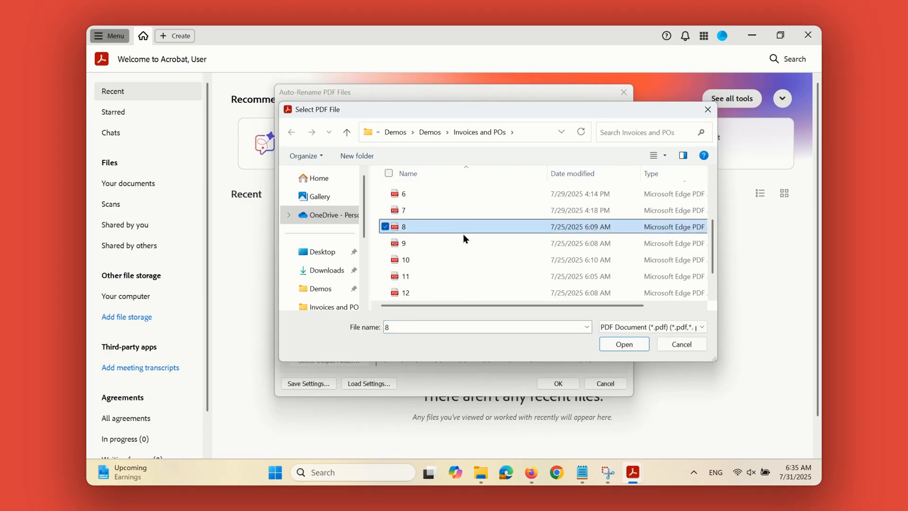
left_click(611, 341)
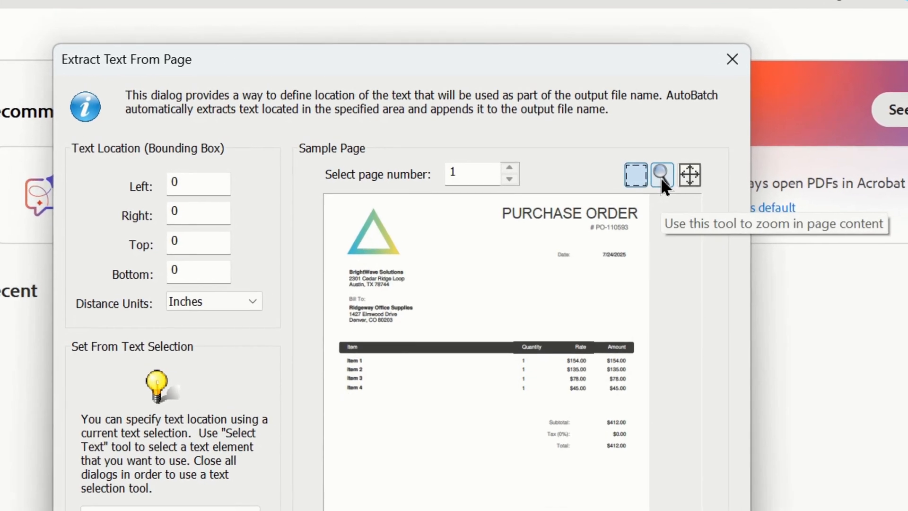
Define the text area around the number after "PO-" on page 1, about 7.4 to 8.5 in across and 0.7 to 1.0 in down
left_click(662, 176)
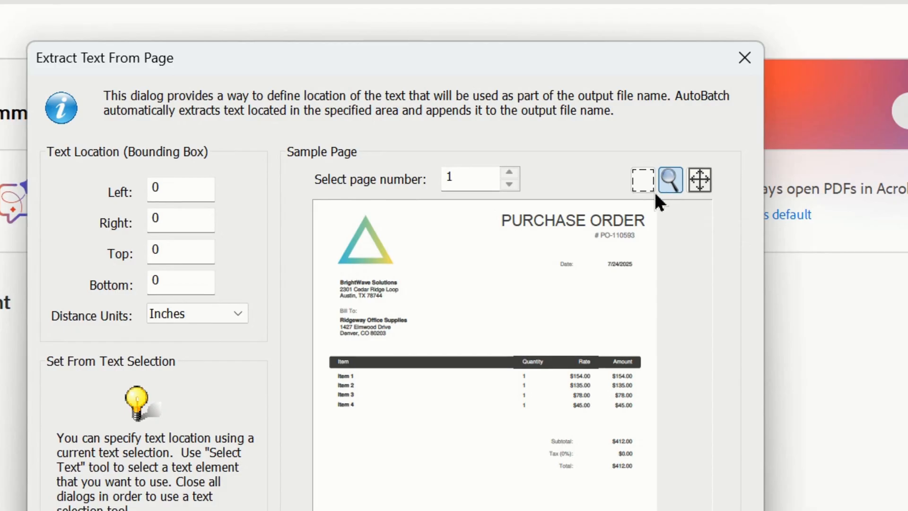
left_click_drag(551, 210, 658, 256)
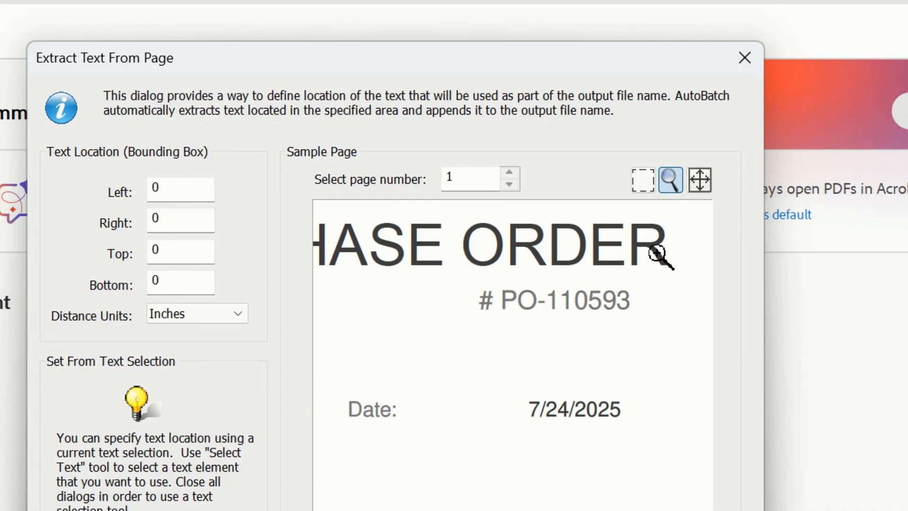
left_click(644, 180)
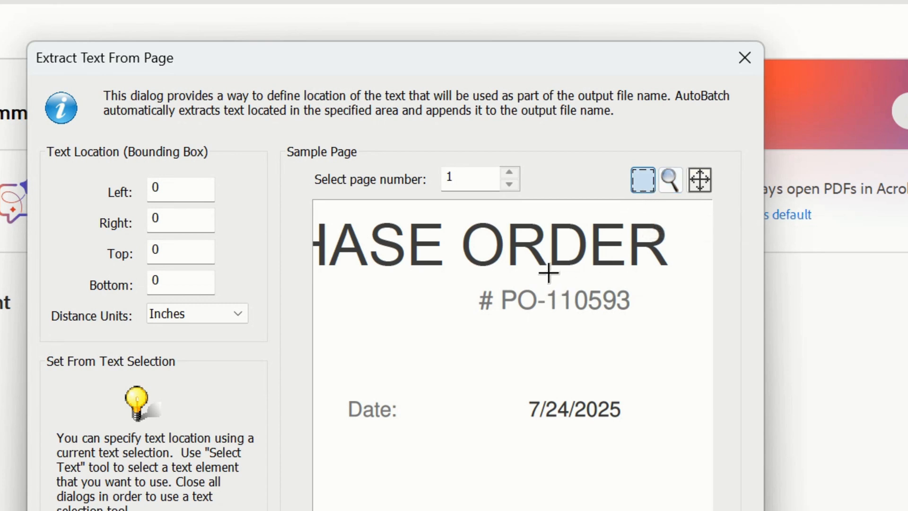
left_click_drag(547, 272, 715, 323)
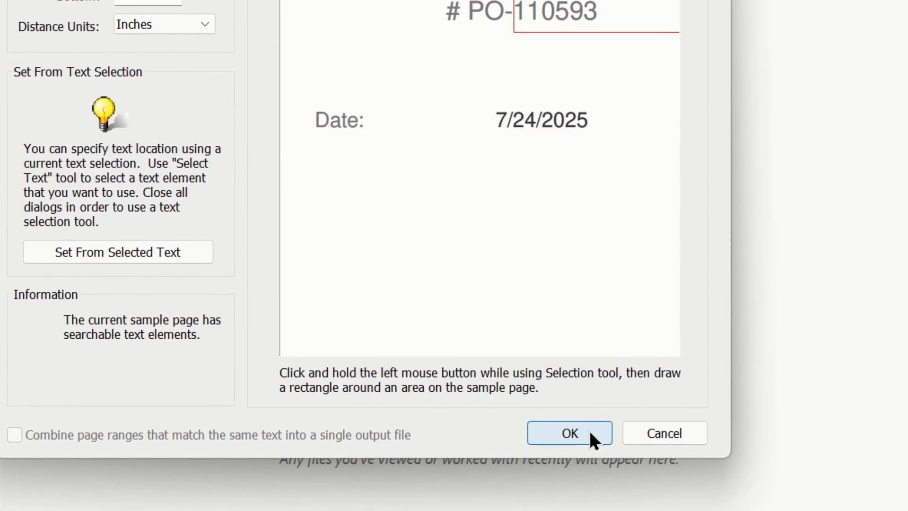
left_click(589, 430)
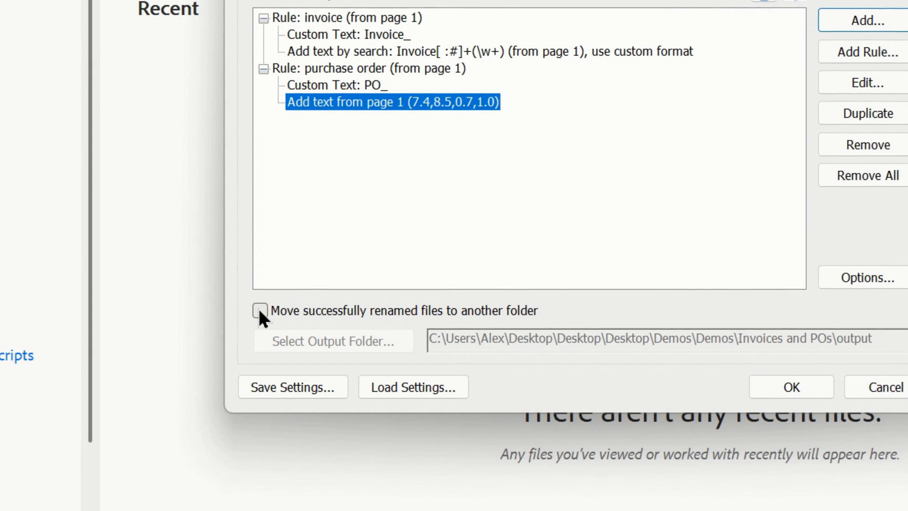
Enable moving successfully renamed files to another folder, set it to output inside Invoices and POs, and accept the rename settings
left_click(259, 312)
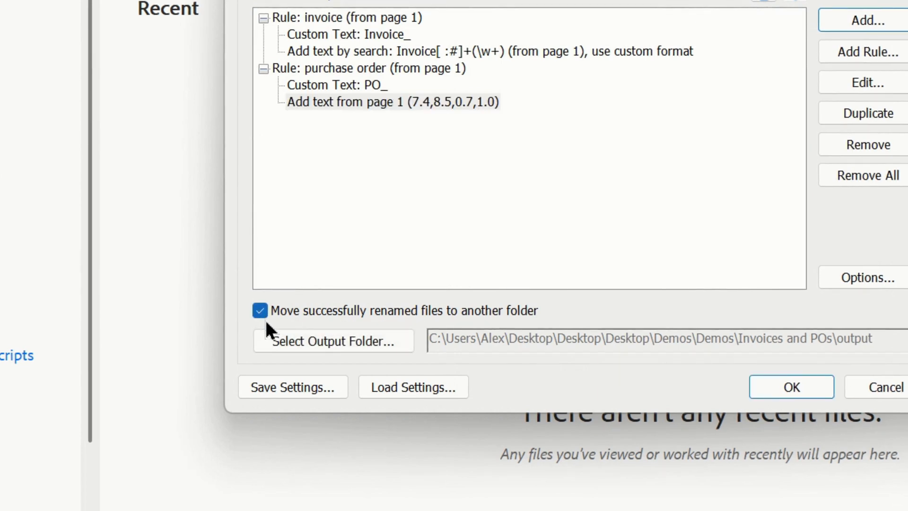
left_click(288, 334)
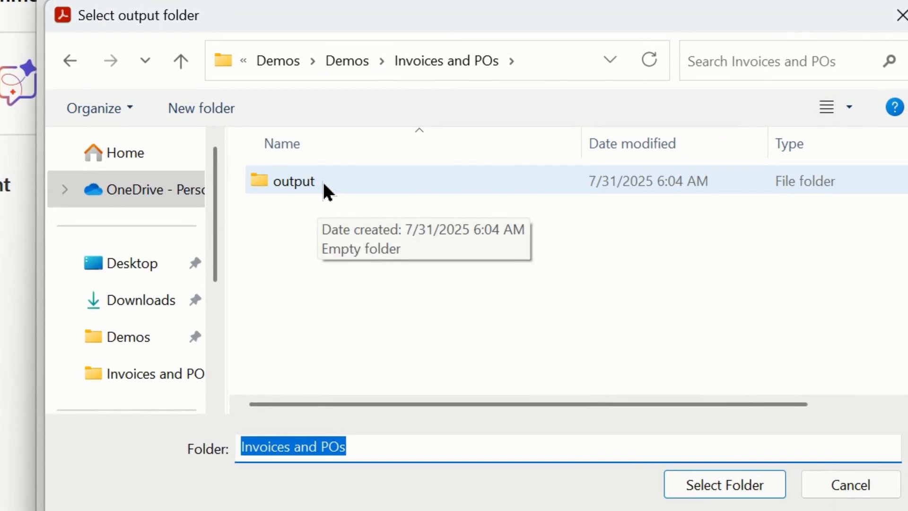
left_click(322, 179)
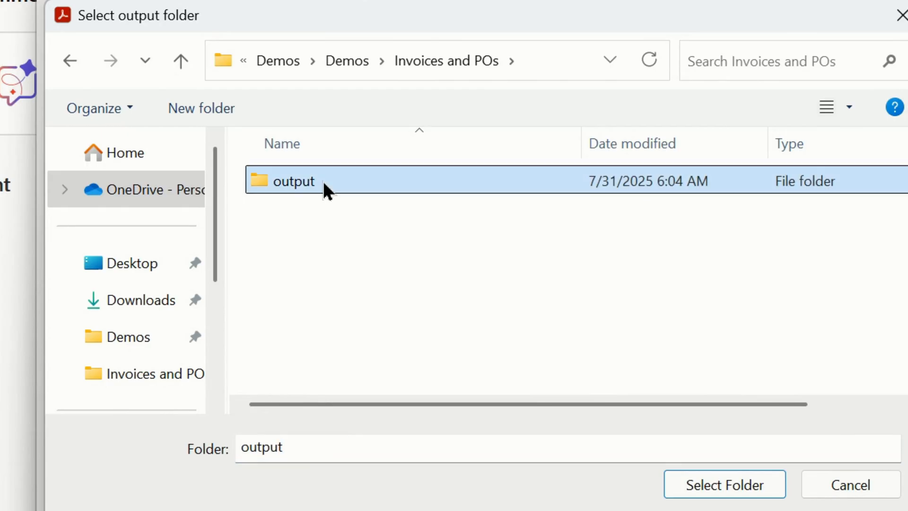
double_click(341, 177)
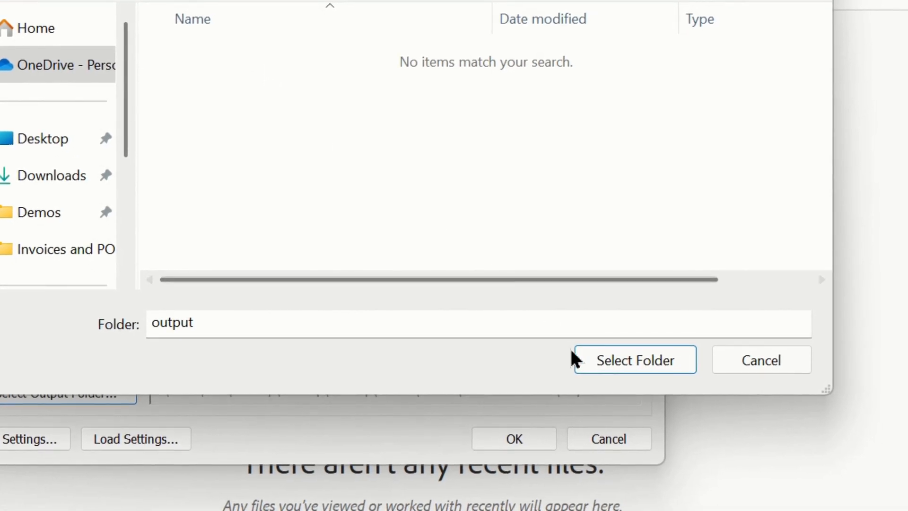
left_click(584, 358)
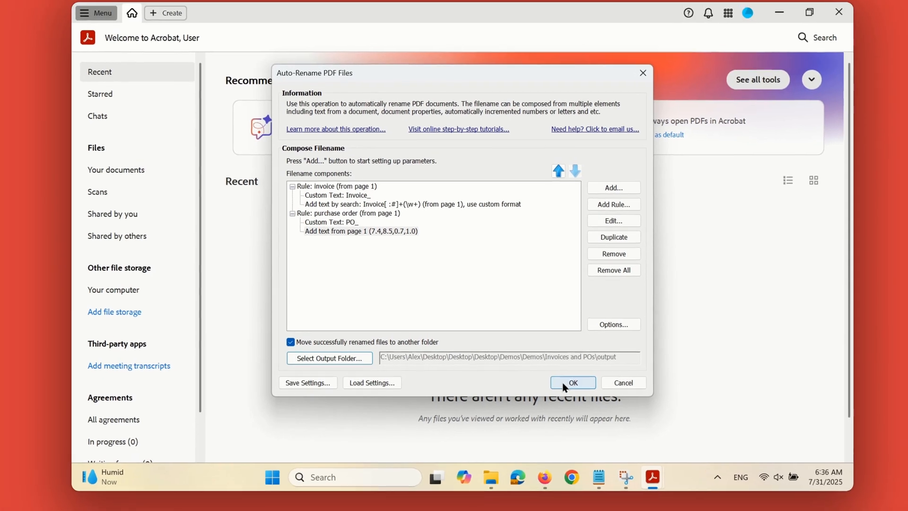
left_click(619, 379)
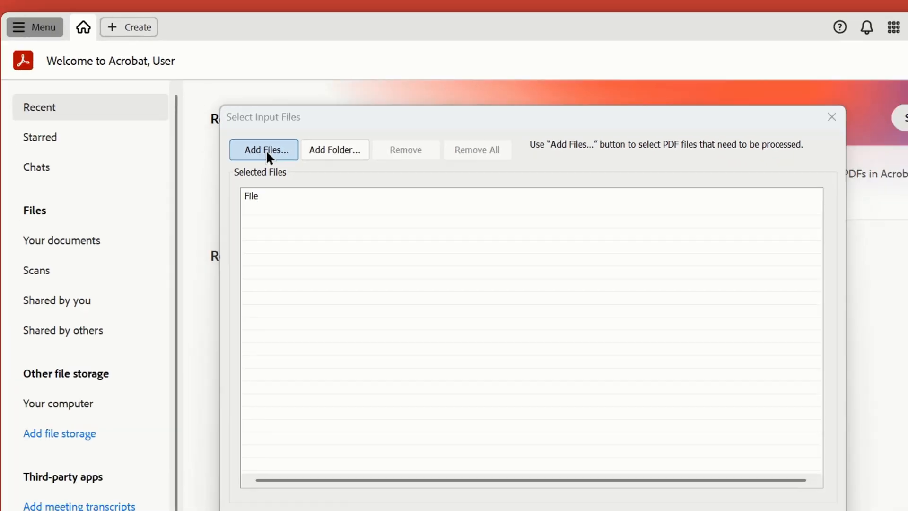
Add PDF files 1 through 14 from the Invoices and POs folder as input and start processing them
left_click(262, 188)
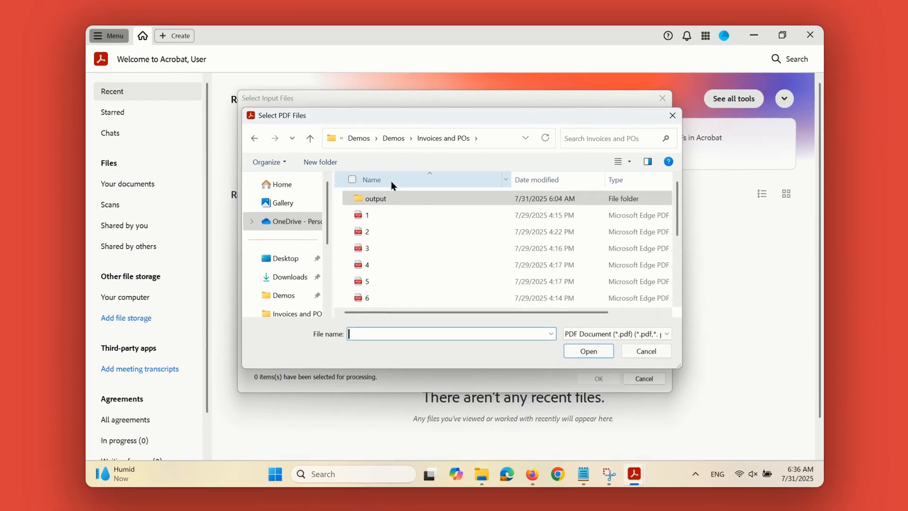
left_click(386, 214)
scroll(386, 214, "down", 3)
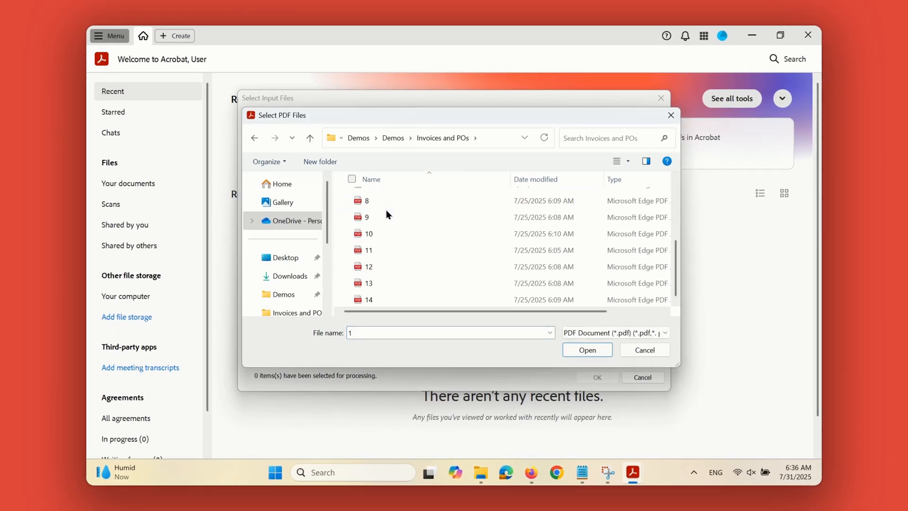
left_click(386, 299, "shift")
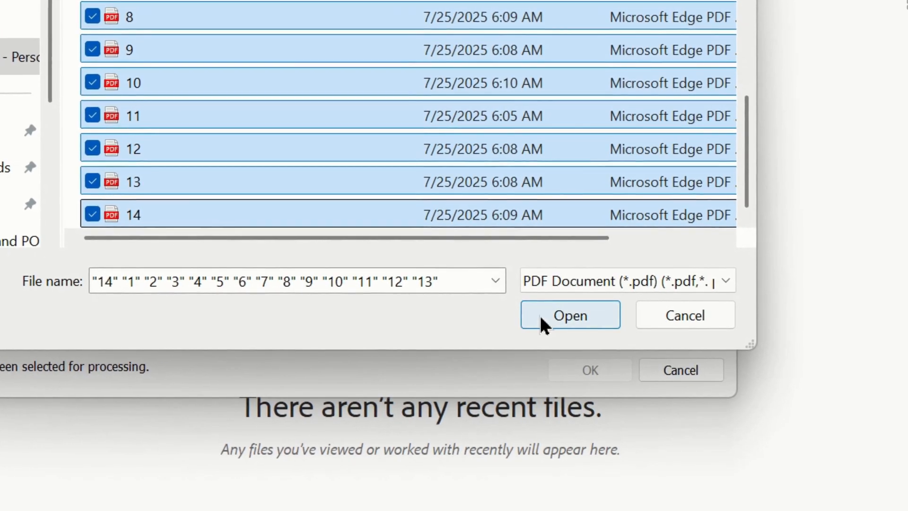
left_click(539, 314)
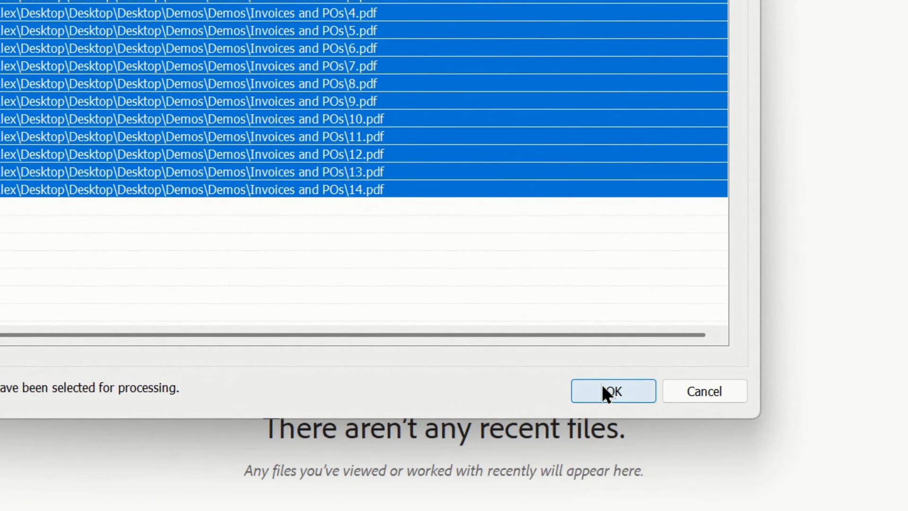
left_click(602, 387)
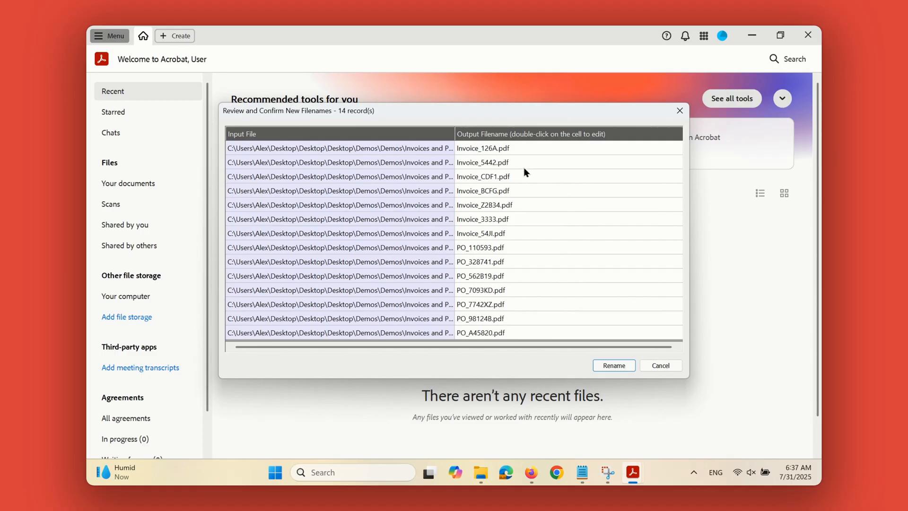
Open the first output filename for editing in the list of new filenames
double_click(465, 149)
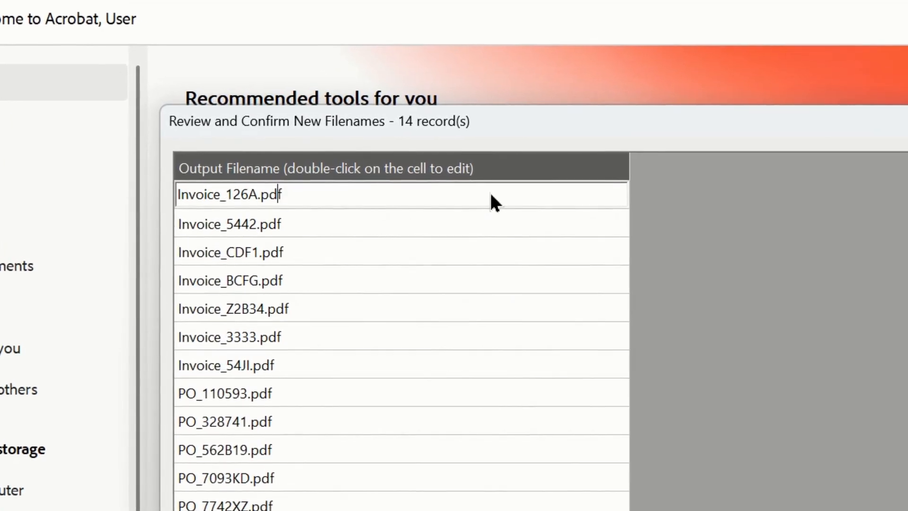
key("Left")
key("Left")
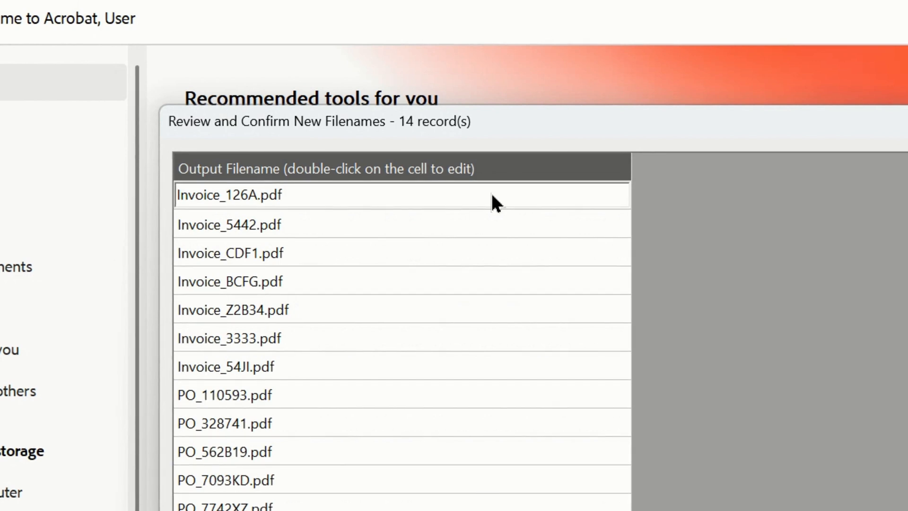
key("Left")
key("Right")
key("Right")
key("Right")
key("Right")
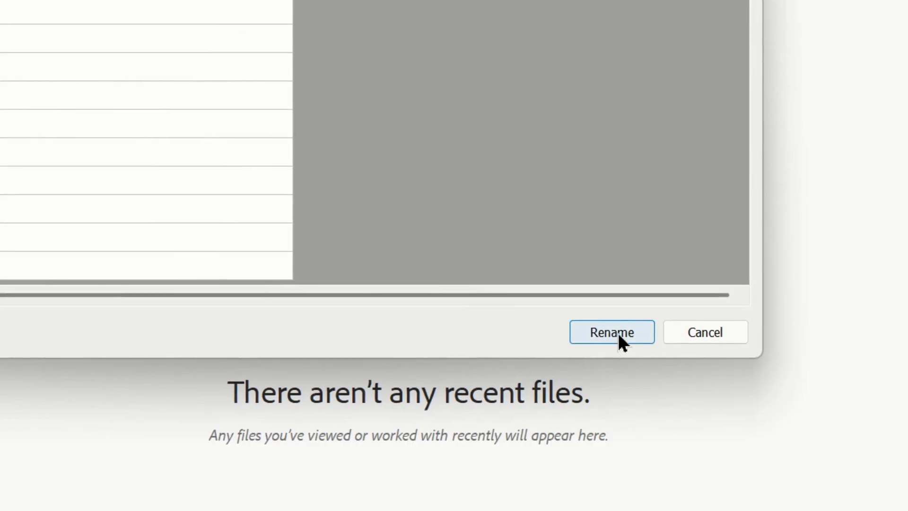
Rename the PDF files with the listed filenames, then look through the processing report and close it
left_click(617, 333)
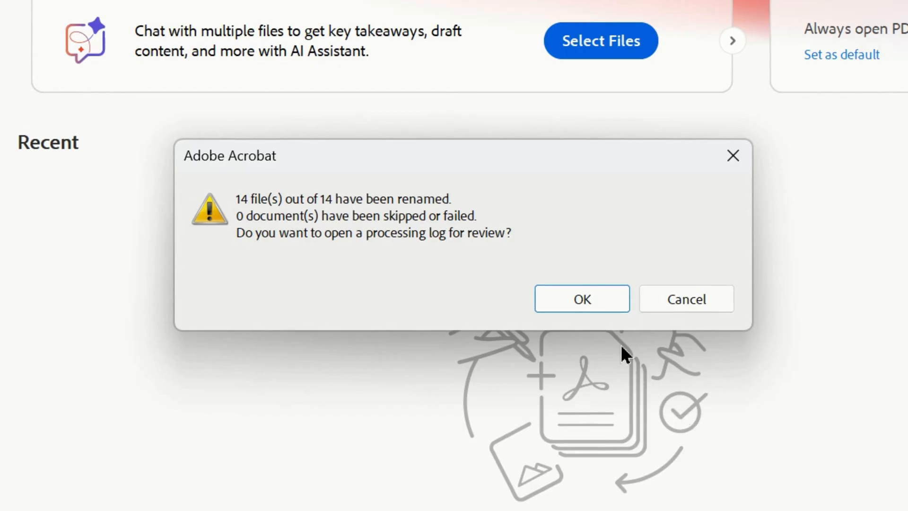
left_click(598, 302)
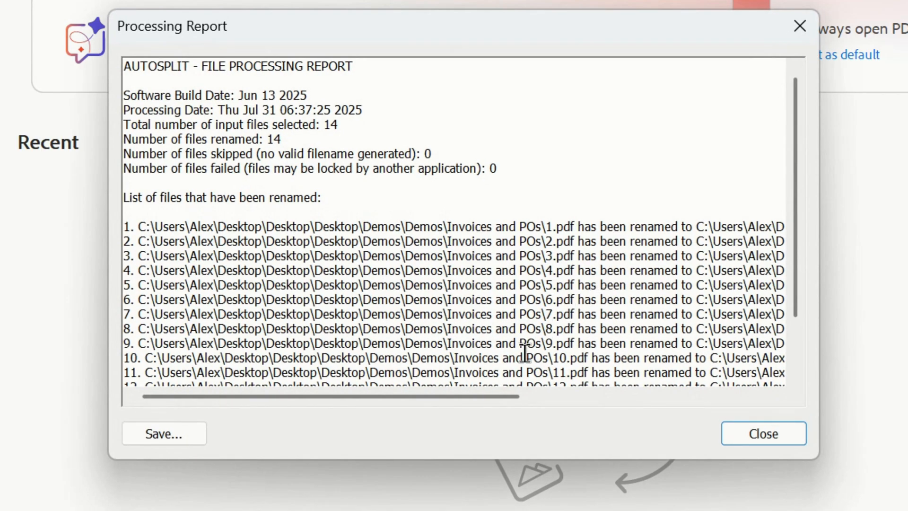
mouse_move(509, 397)
left_mouse_down()
mouse_move(796, 393)
mouse_move(507, 395)
left_mouse_up()
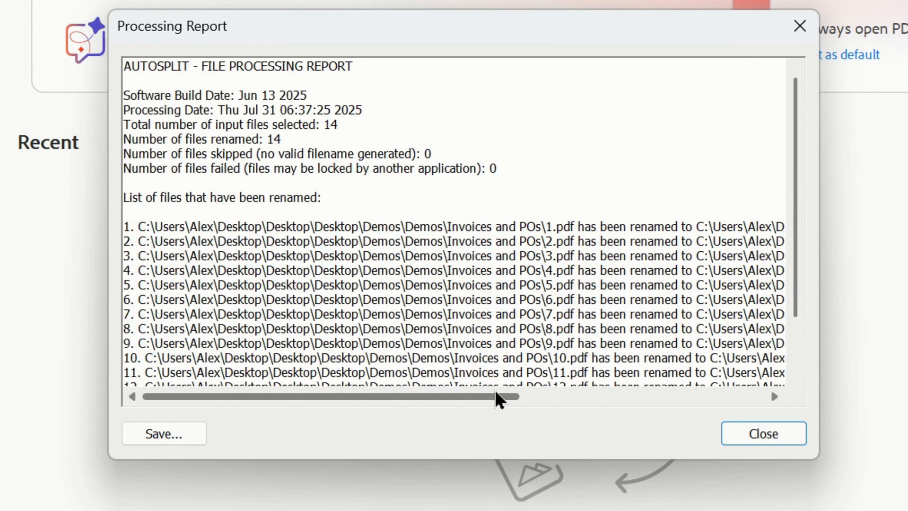
scroll(478, 271, "down", 2)
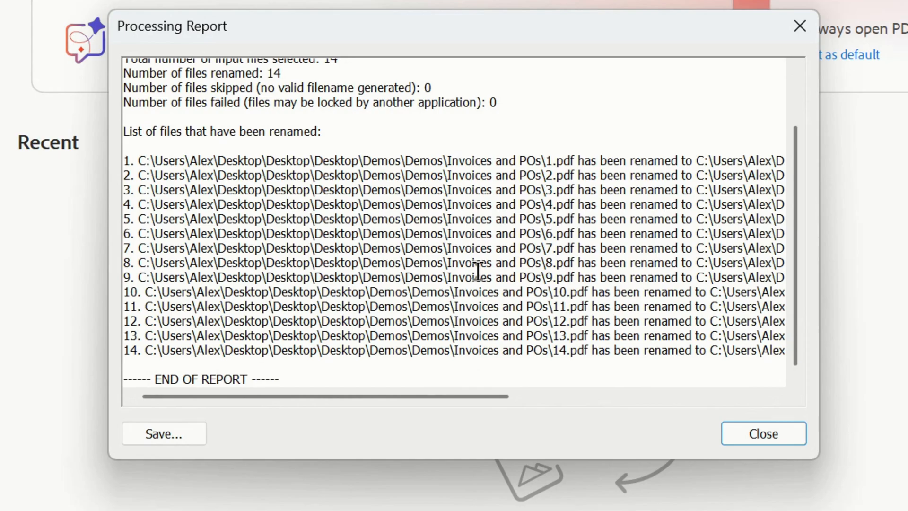
scroll(478, 271, "up", 2)
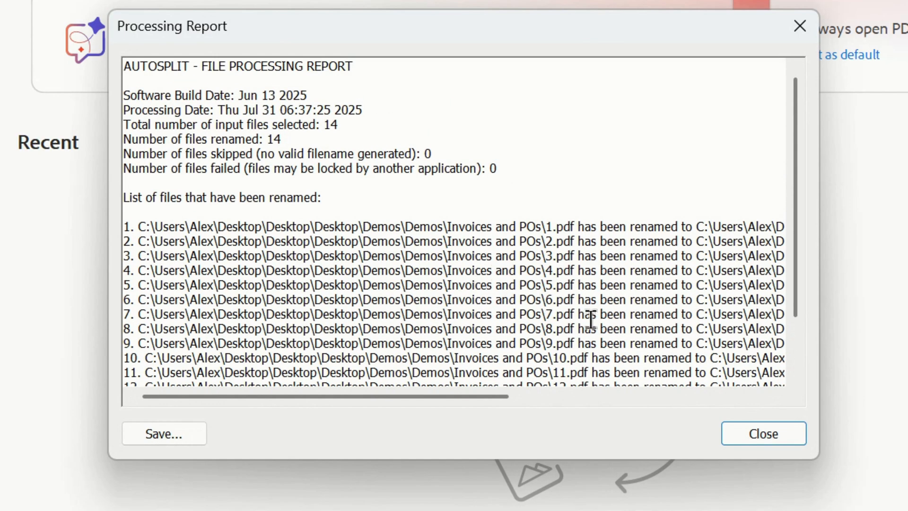
left_click(742, 428)
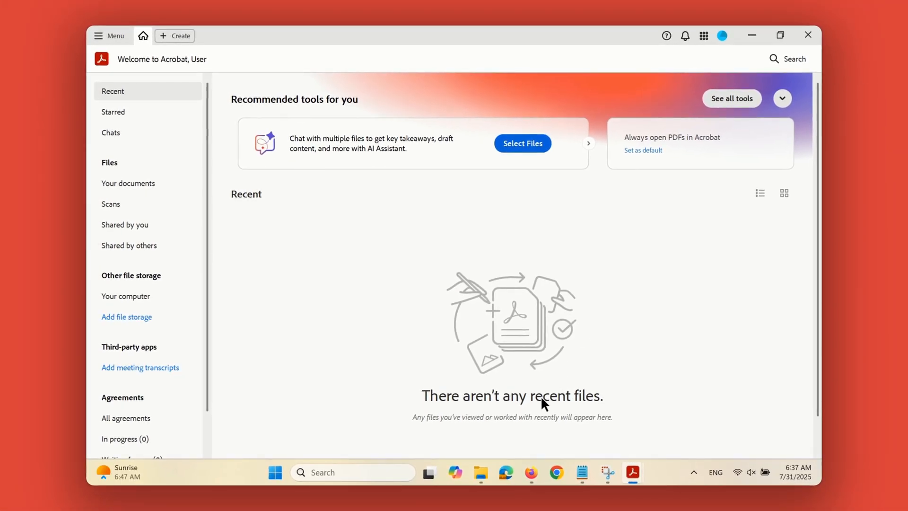
Switch to File Explorer and check the renamed PDFs in the output folder inside Invoices and POs
left_click(487, 468)
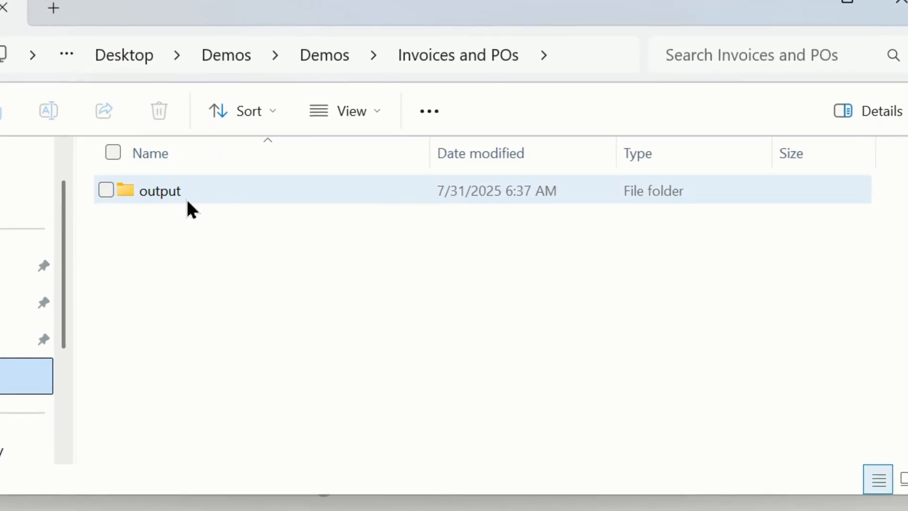
double_click(188, 201)
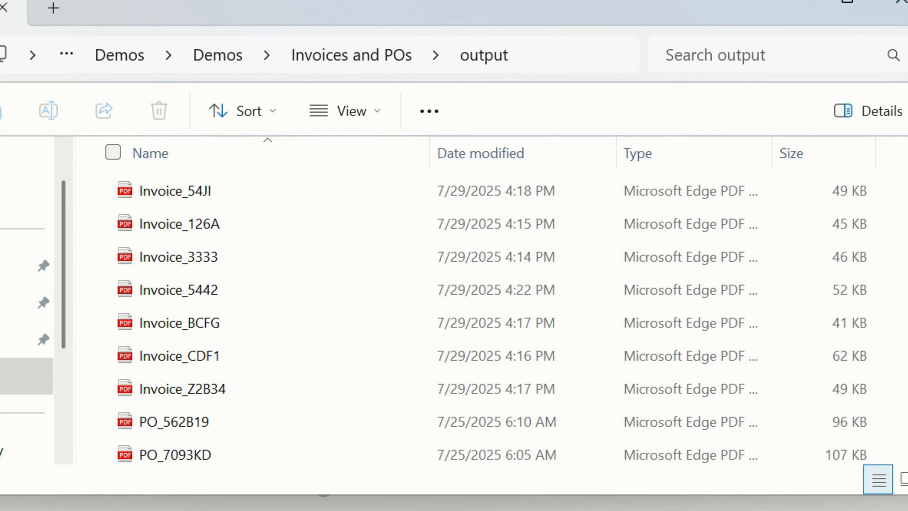
scroll(492, 317, "down", 2)
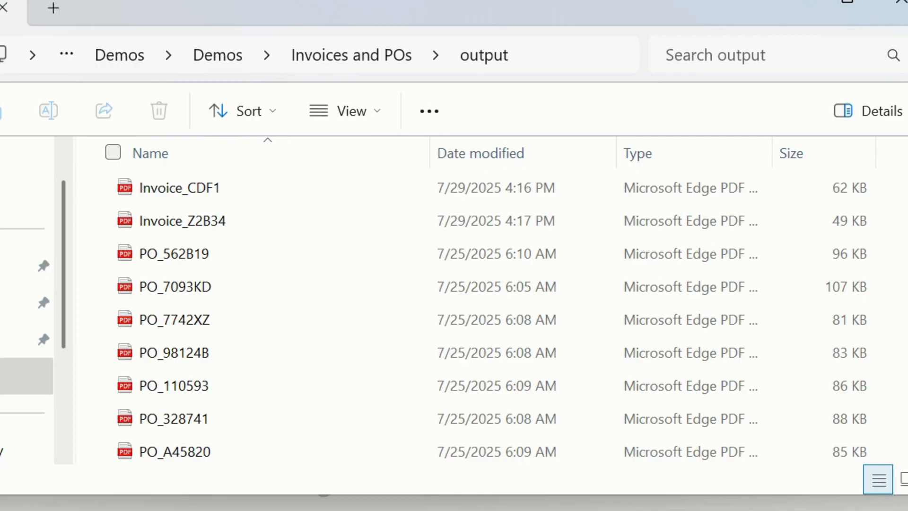
scroll(492, 317, "up", 2)
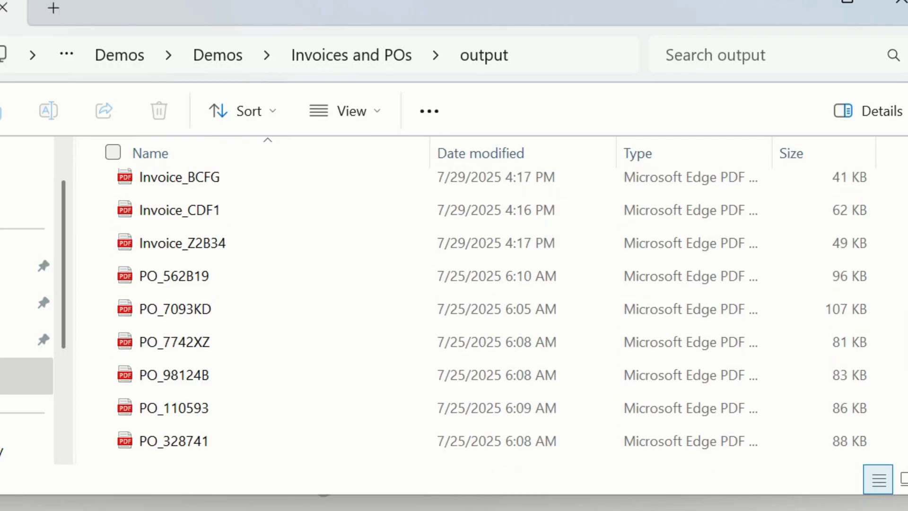